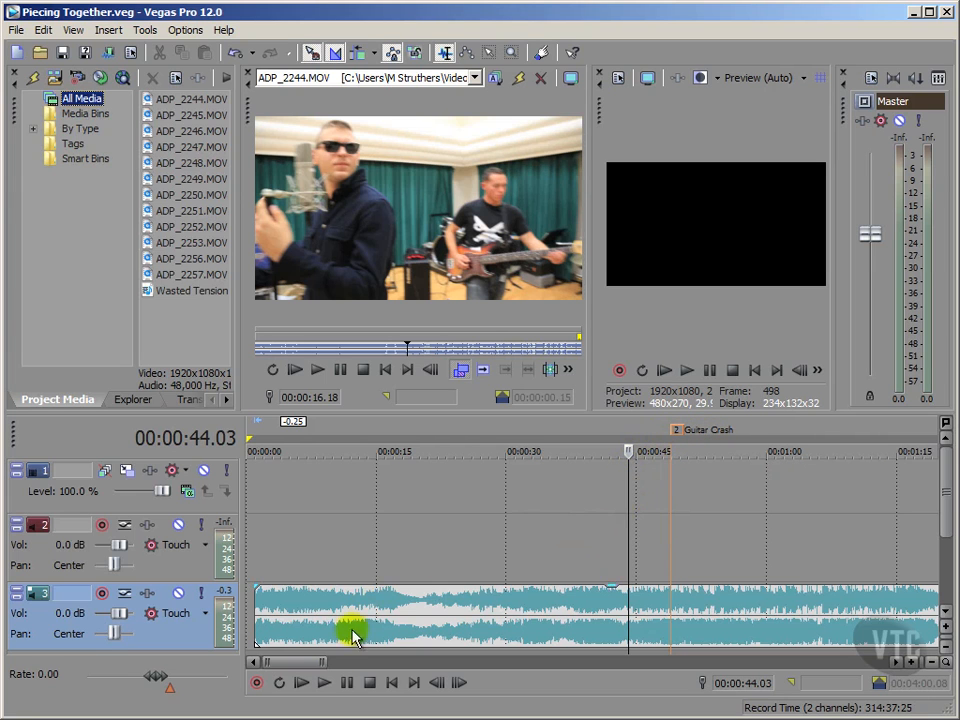
Play the song from 00:00:44.03 up to the Guitar Crash marker, and stop playback.
click(324, 682)
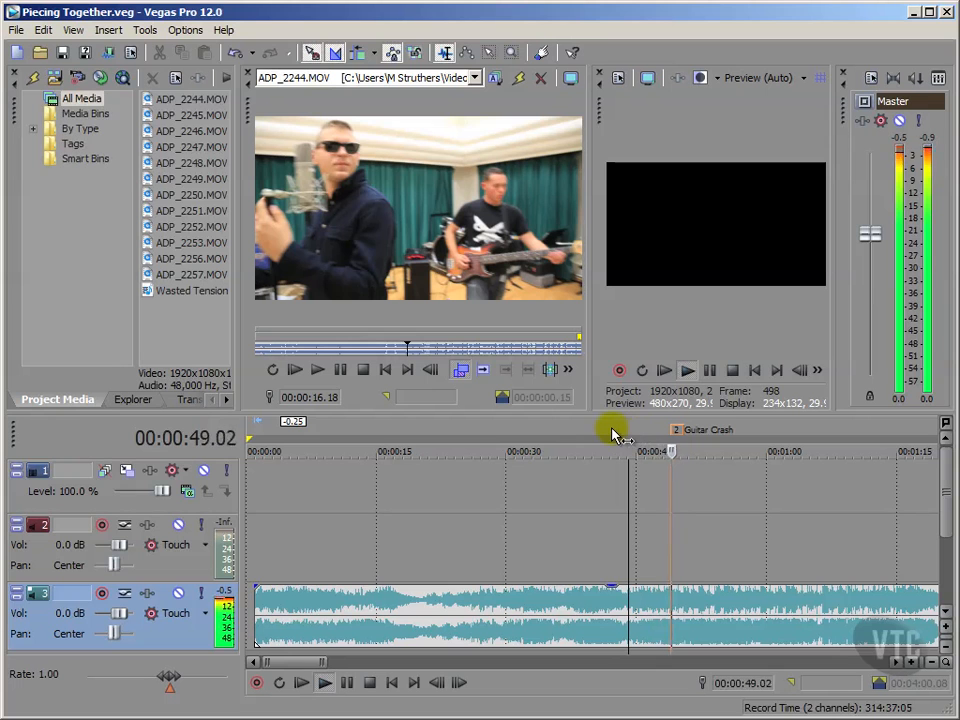
click(732, 370)
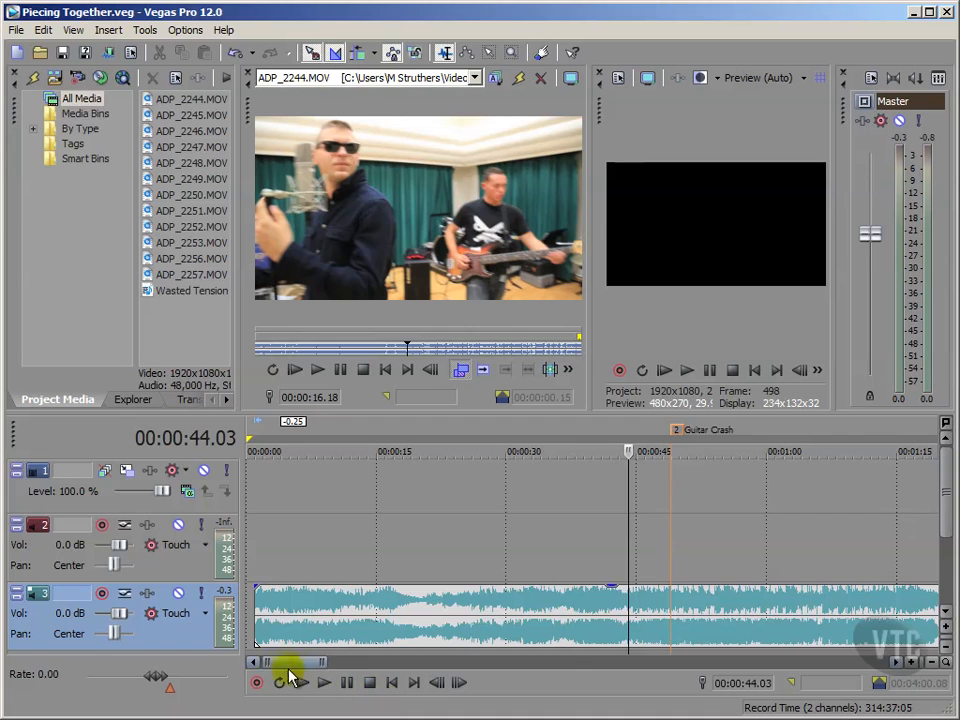
Place the cursor at 00:00:48.22, shortly before the Guitar Crash marker, and bring the waveform around the marker into close view.
drag(259, 661, 290, 662)
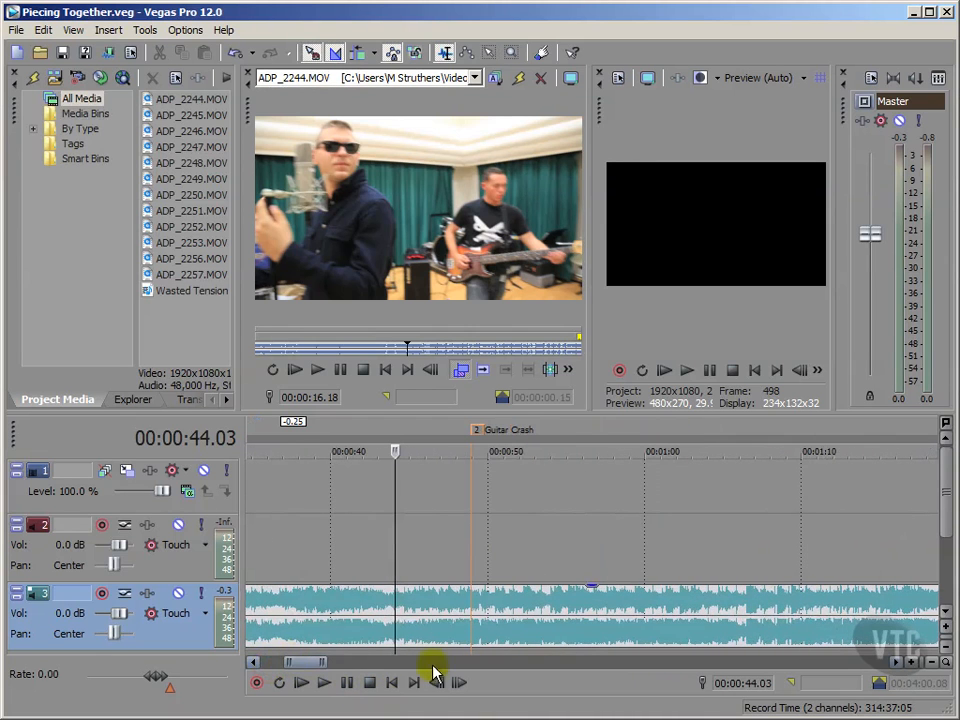
click(450, 428)
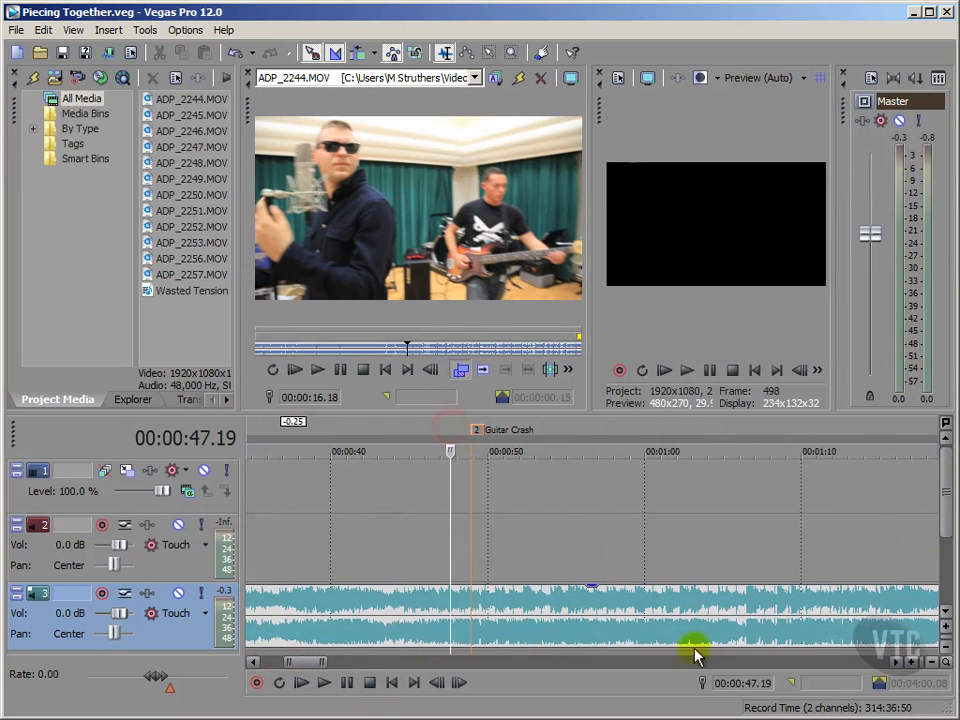
click(907, 661)
click(895, 661)
click(496, 490)
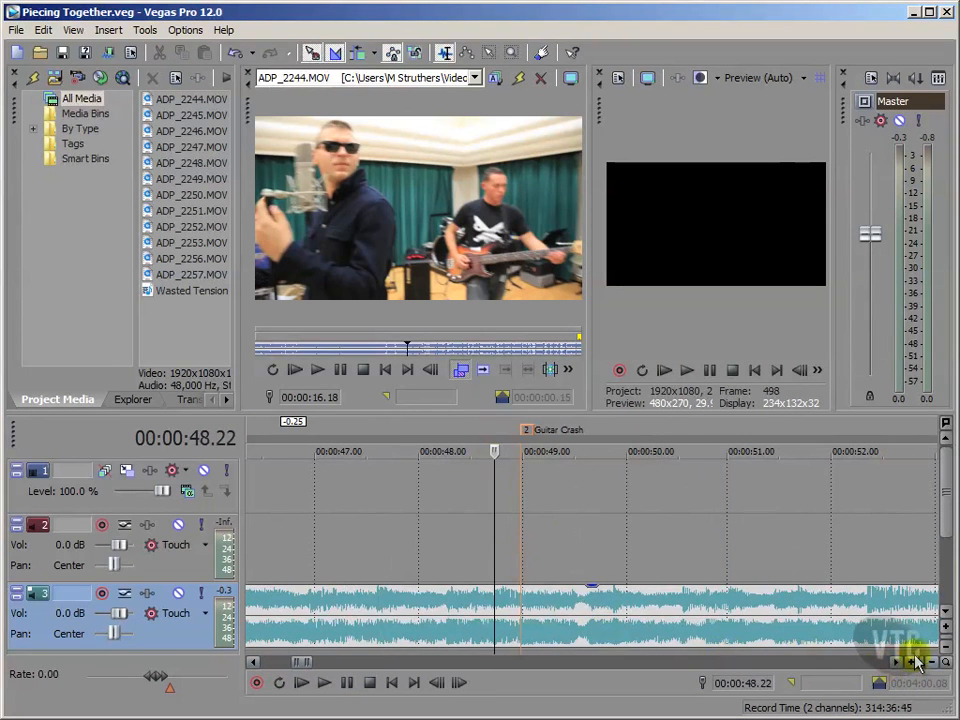
click(913, 661)
click(896, 662)
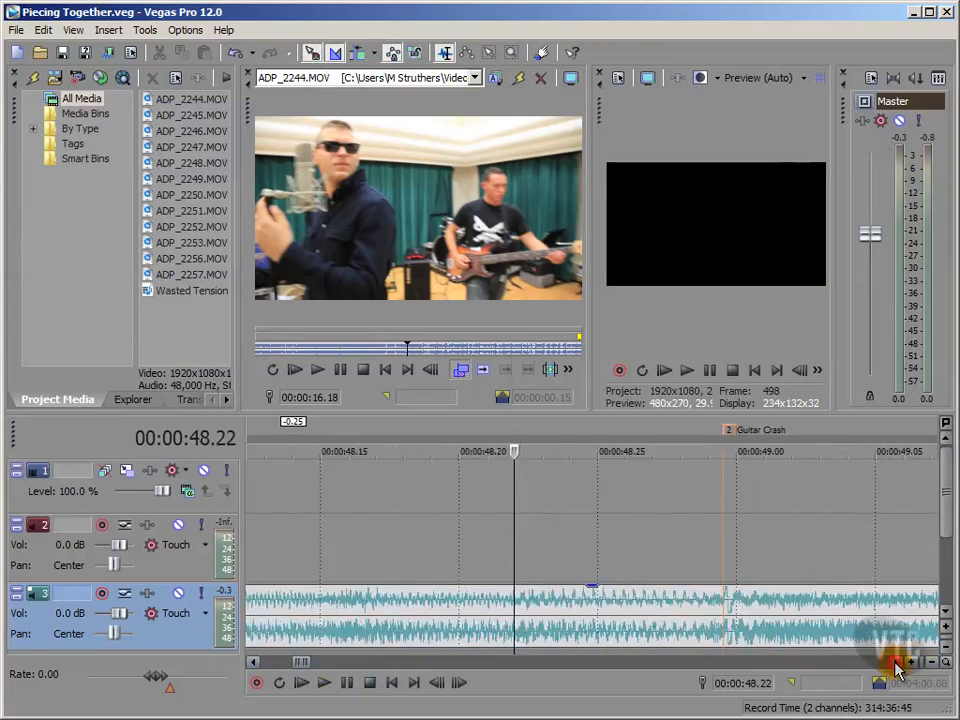
click(896, 662)
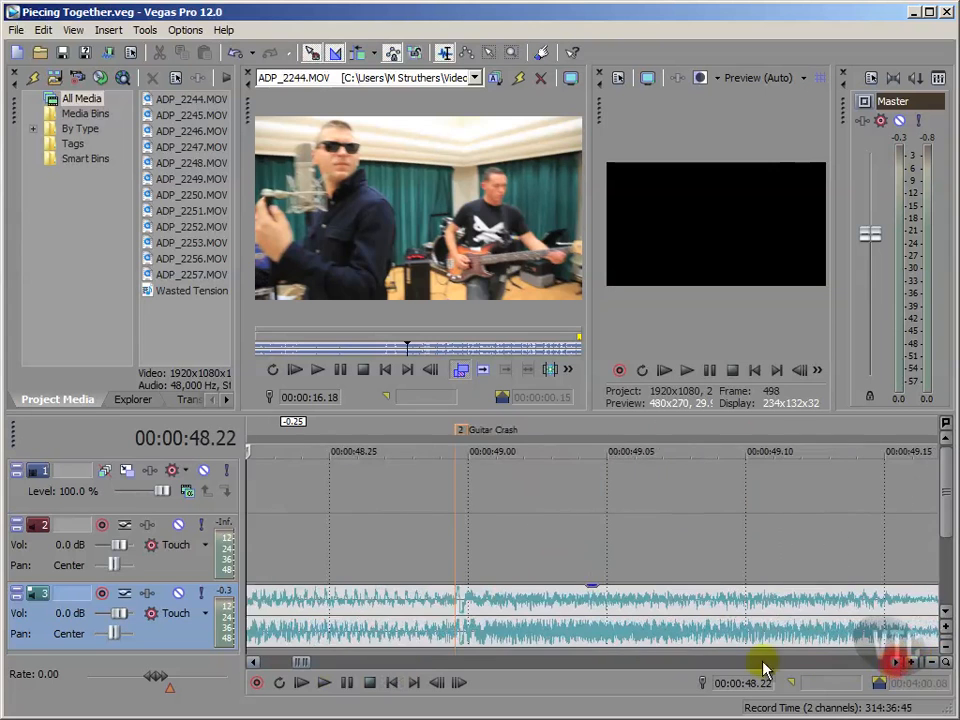
Move the cursor to frame 00:00:48.29 and magnify the waveform around the Guitar Crash marker down to single frames.
click(440, 434)
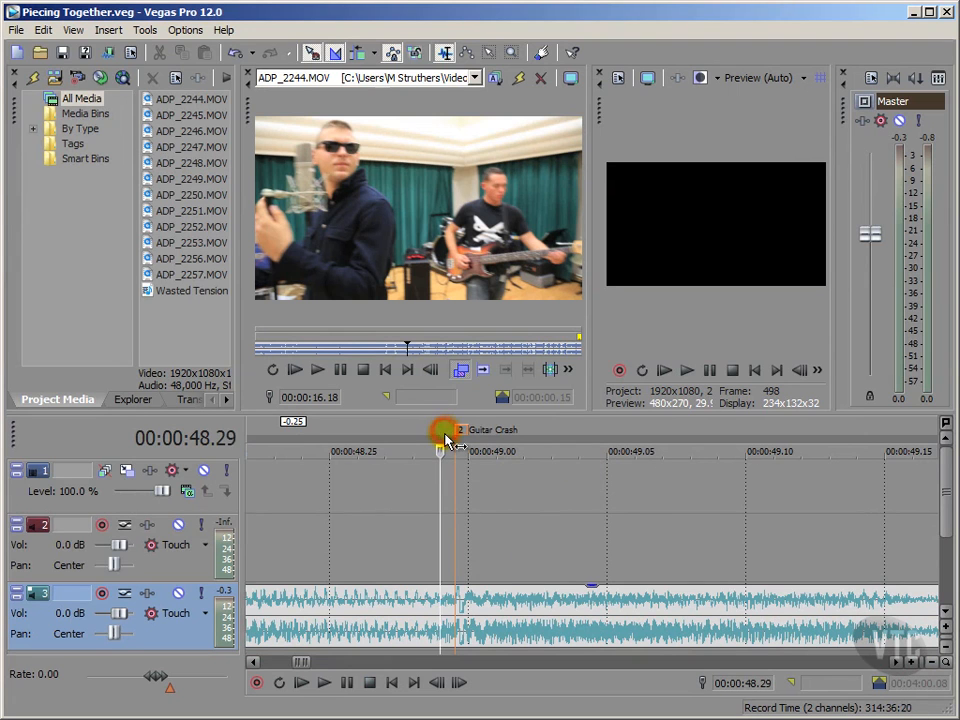
click(912, 662)
click(912, 662)
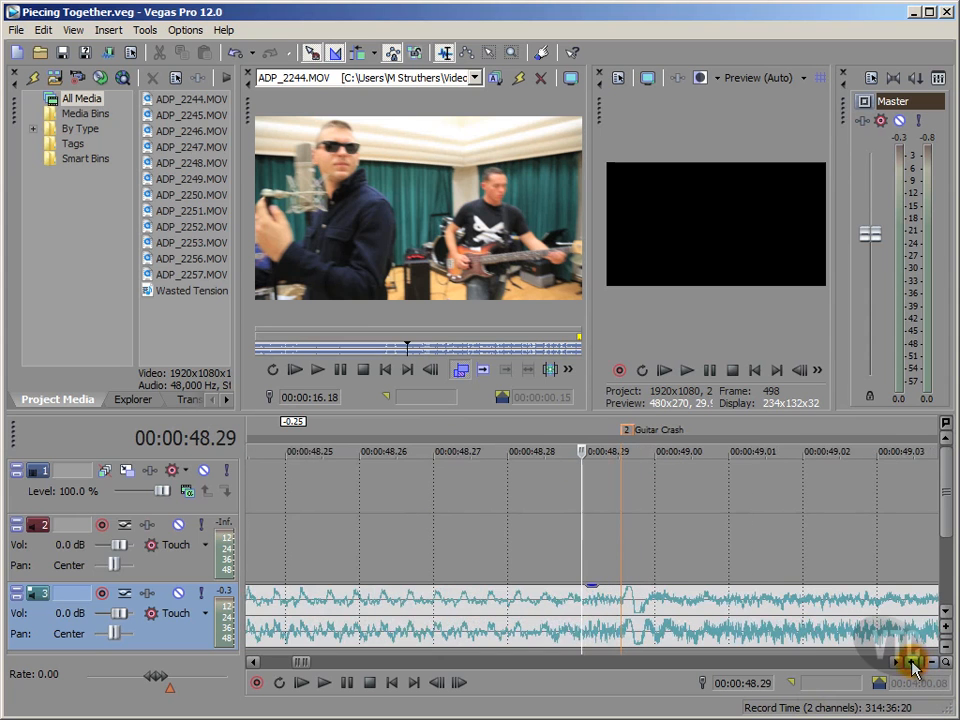
click(912, 662)
click(912, 662)
click(912, 662)
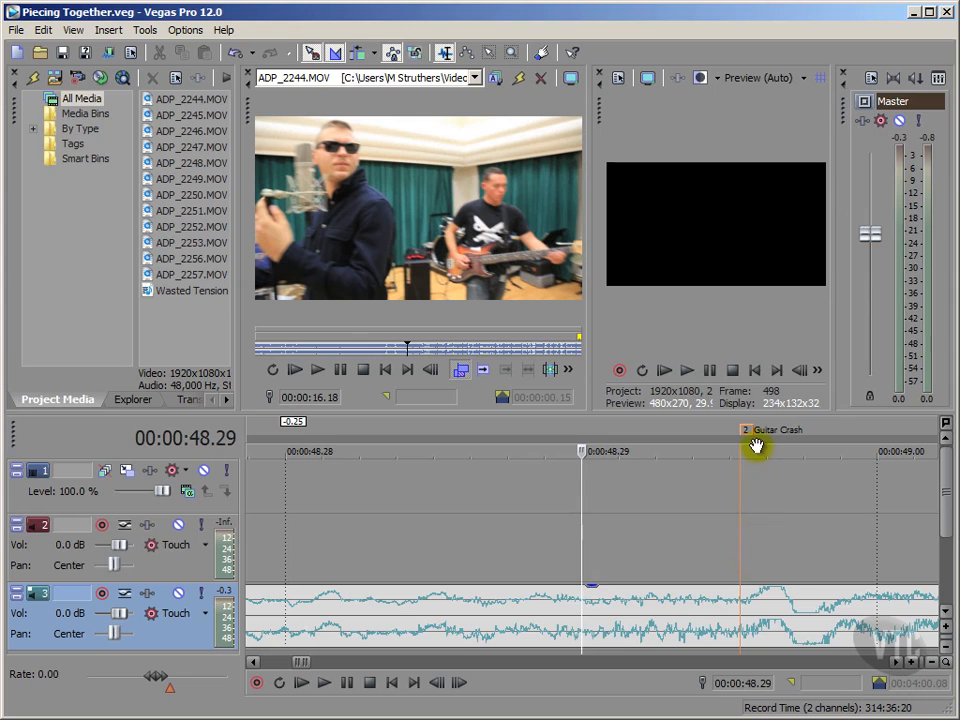
Try to position the cursor between frames 00:00:48.29 and 00:00:49.00, at the Guitar Crash marker.
drag(581, 454, 752, 451)
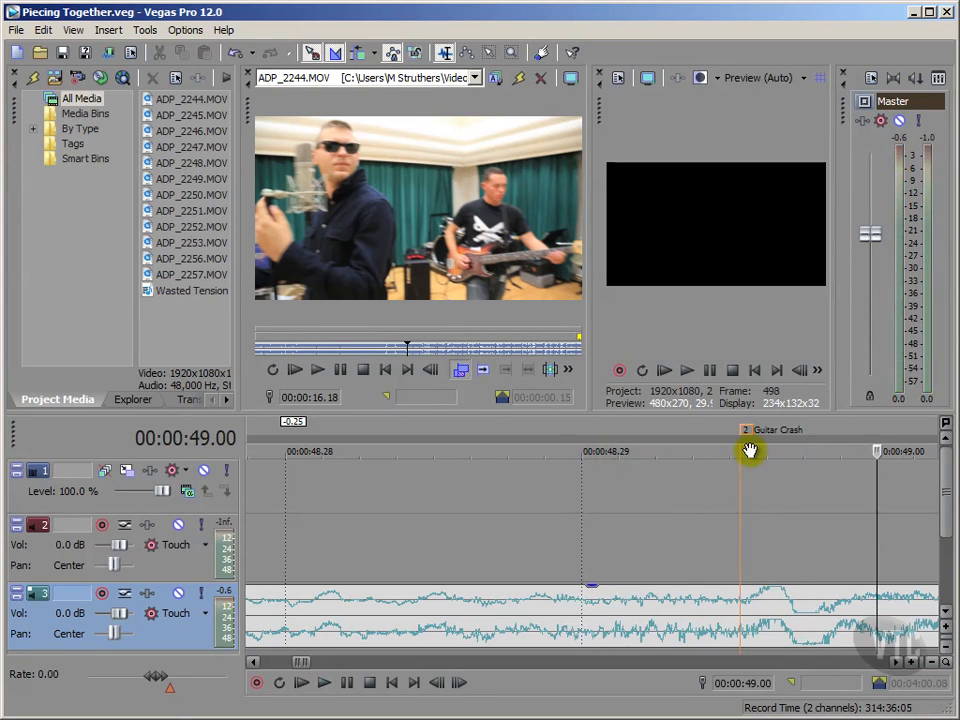
mouse_move(876, 451)
mouse_down()
mouse_move(580, 451)
mouse_move(772, 453)
mouse_up()
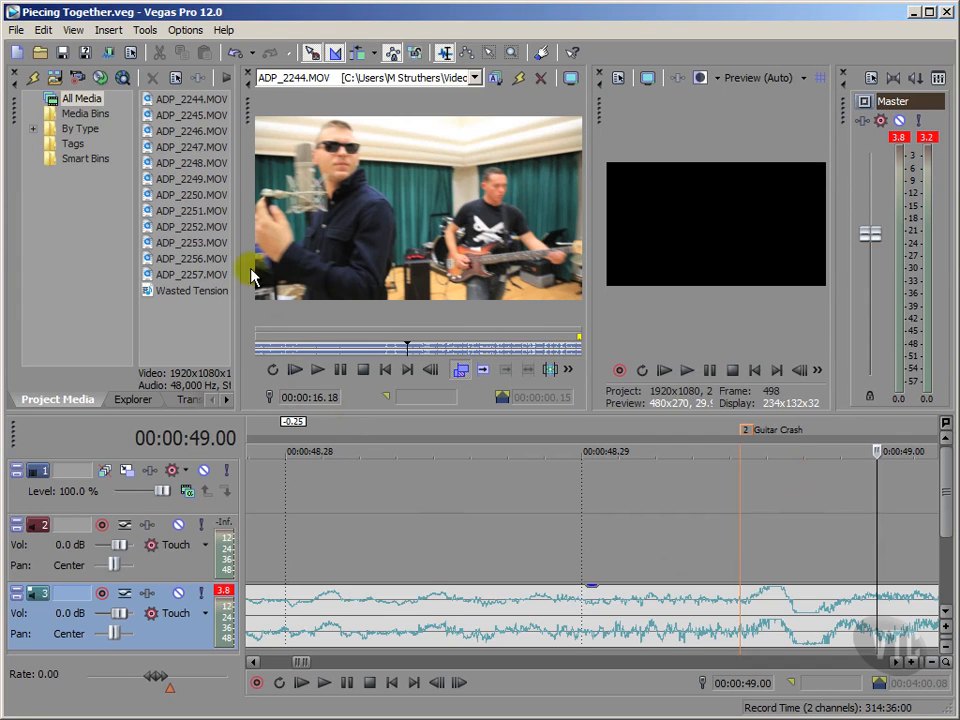
Turn off Quantize to Frames.
click(184, 30)
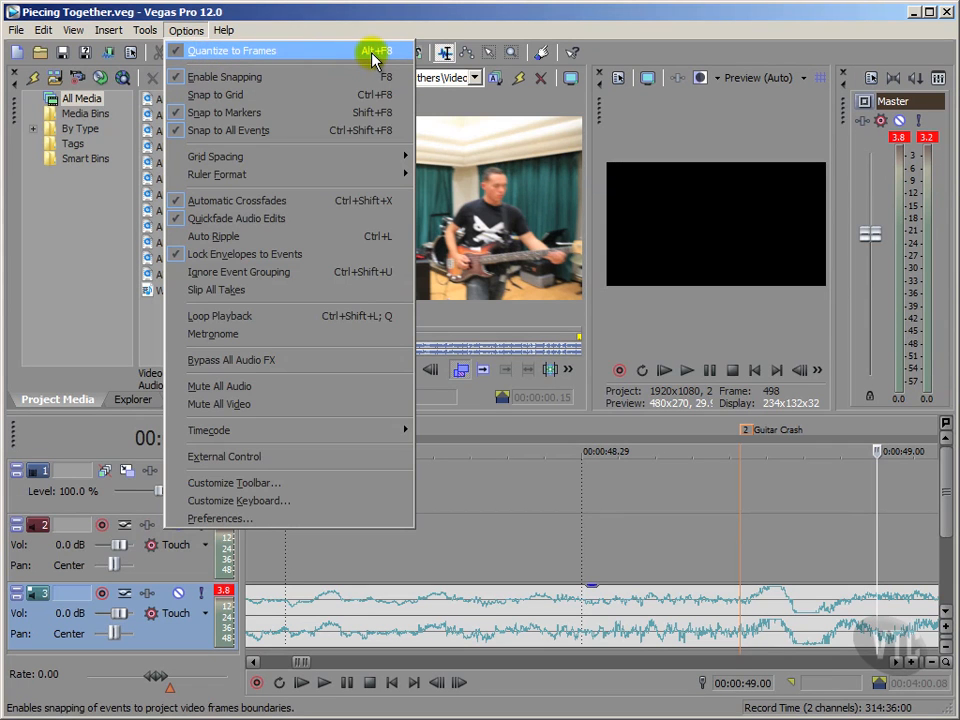
click(280, 50)
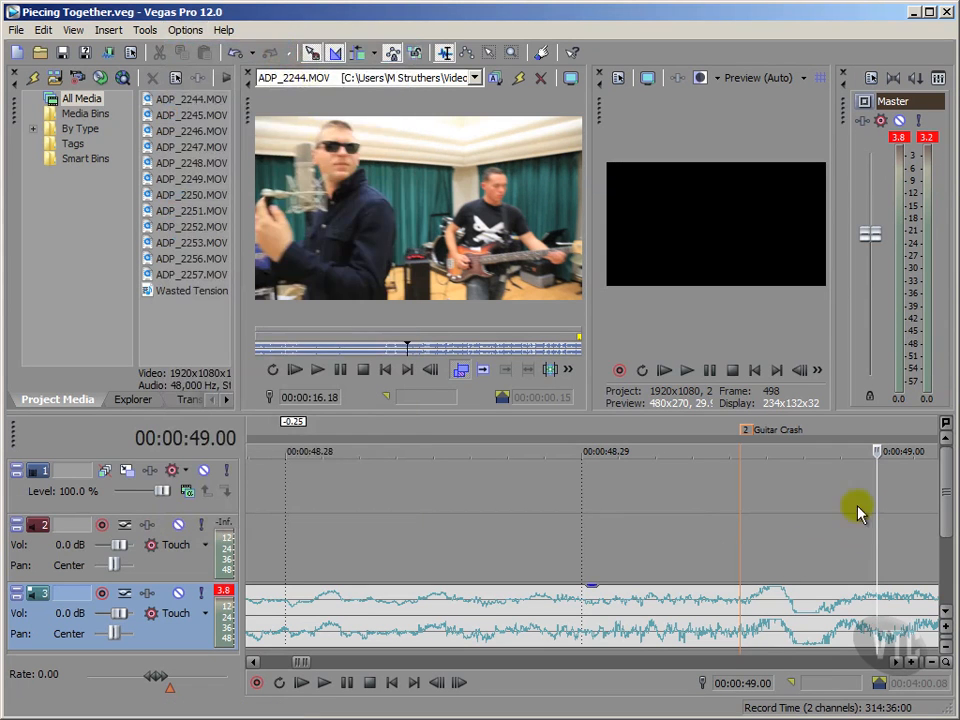
Scrub the audio between frames around the Guitar Crash marker, leaving the cursor just before the 00:00:48.29 ruler mark.
drag(876, 451, 719, 451)
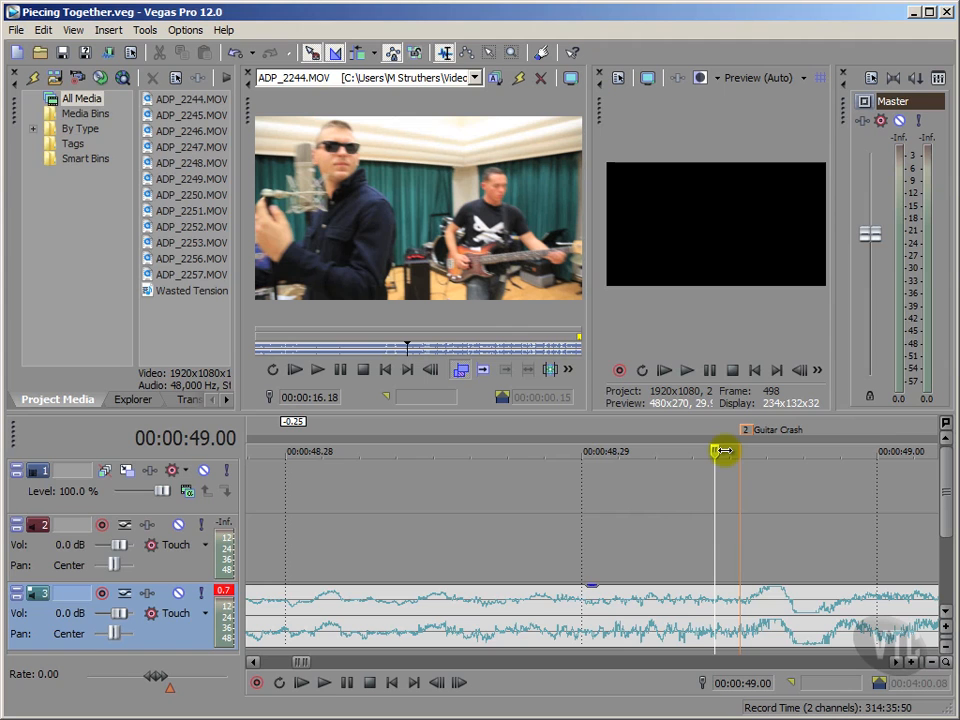
mouse_move(724, 451)
mouse_down()
mouse_move(754, 451)
mouse_move(730, 451)
mouse_up()
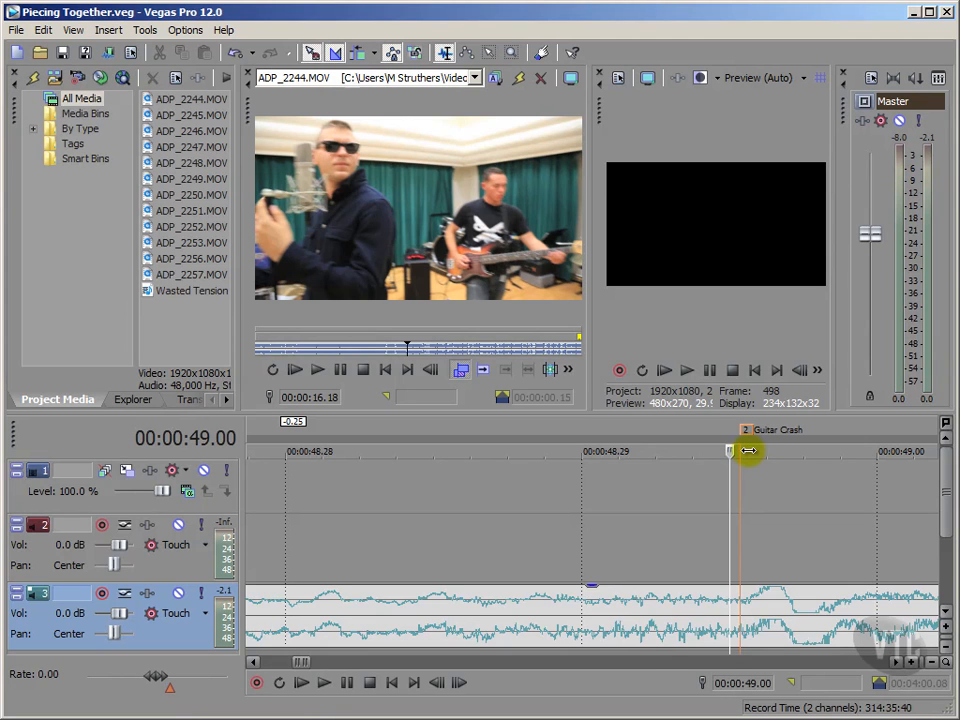
drag(172, 689, 128, 692)
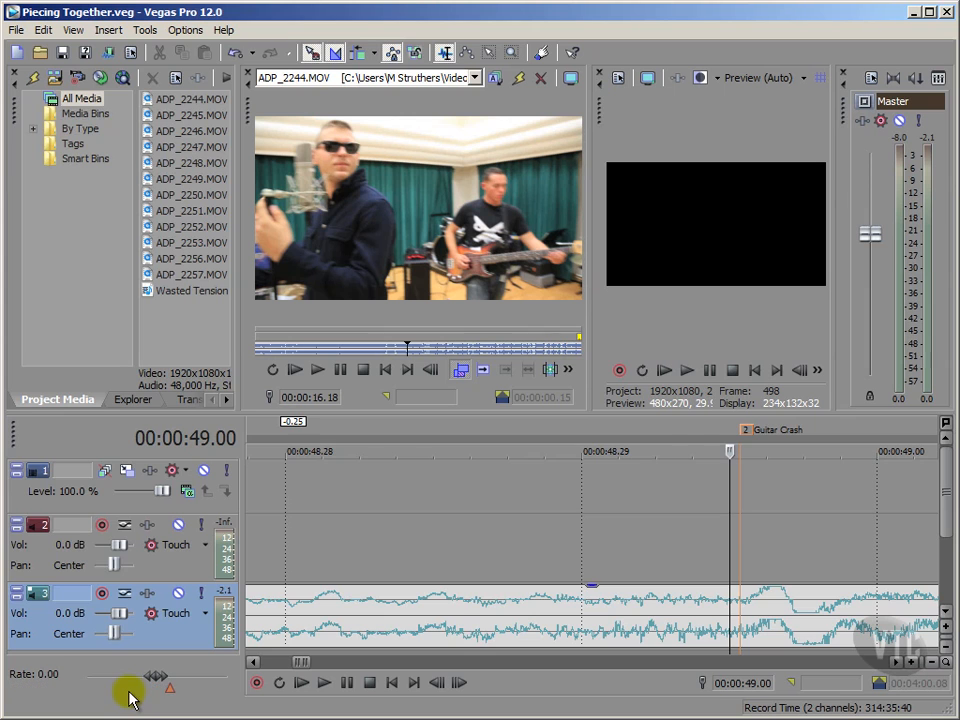
mouse_move(734, 453)
mouse_down()
mouse_move(750, 448)
mouse_move(571, 450)
mouse_up()
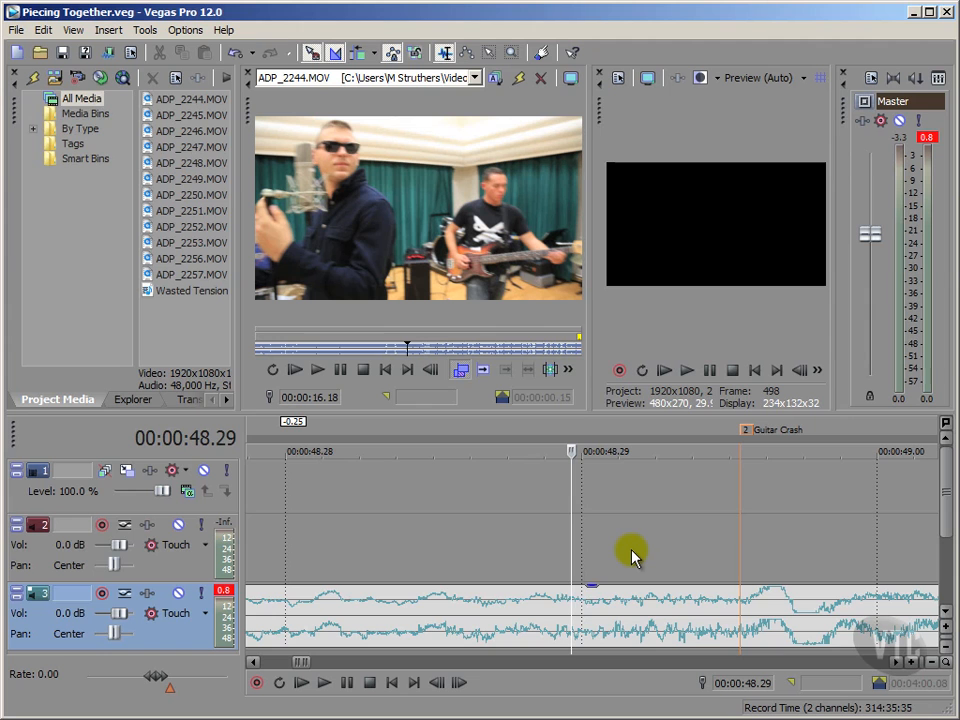
Widen the timeline view around the Guitar Crash marker and place the cursor at about 00:00:48.01.
click(930, 662)
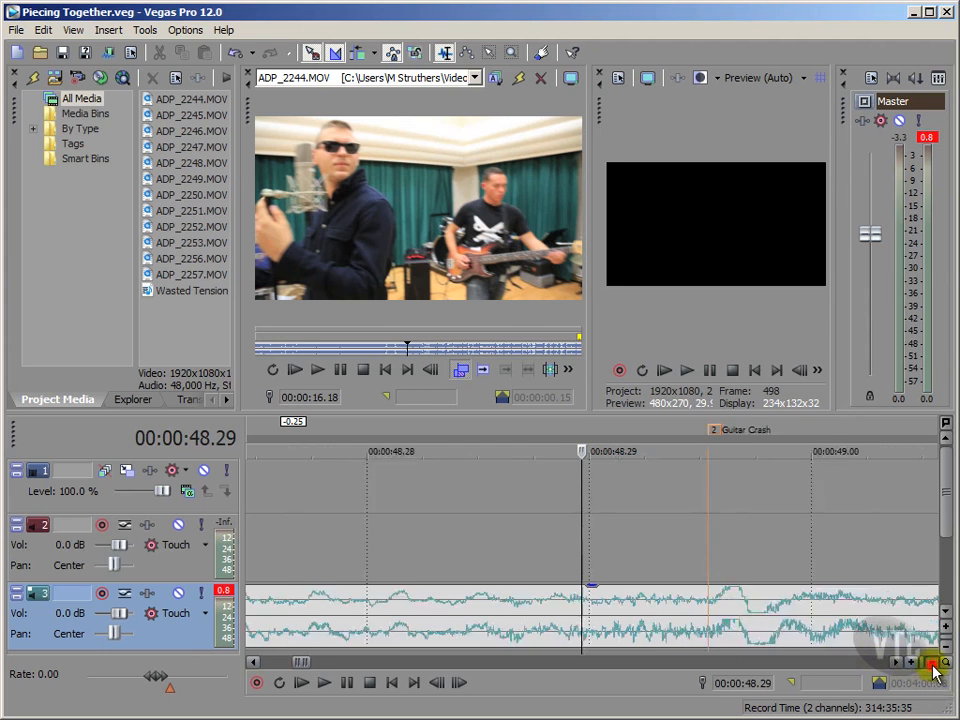
click(931, 663)
click(931, 663)
click(931, 663)
click(931, 663)
click(931, 663)
click(931, 663)
click(931, 663)
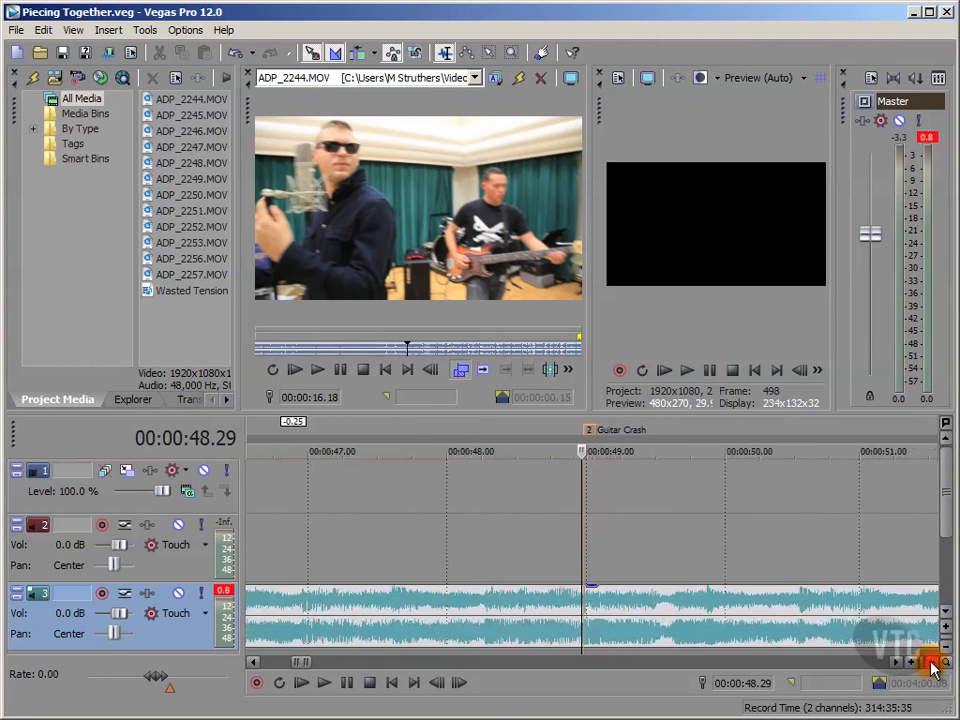
click(931, 663)
click(931, 663)
click(549, 433)
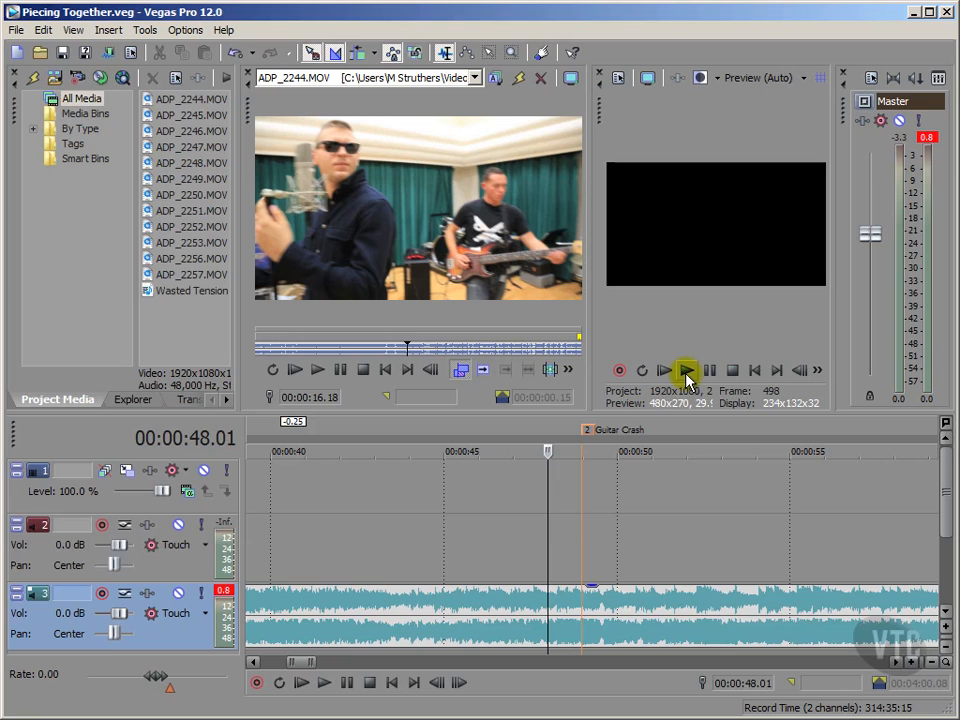